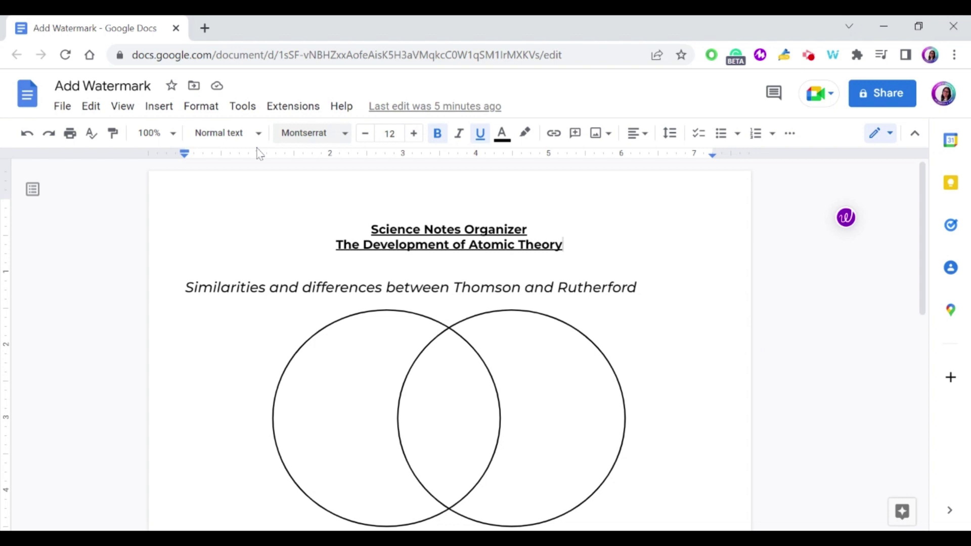
Step: Create a text watermark containing the author's full name, shown diagonally in Arial
left_click(160, 107)
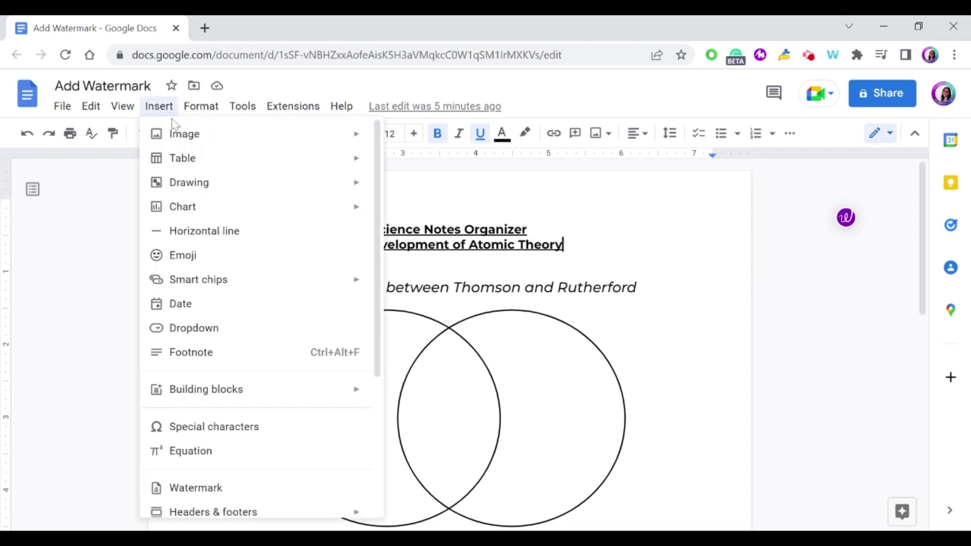
left_click(212, 495)
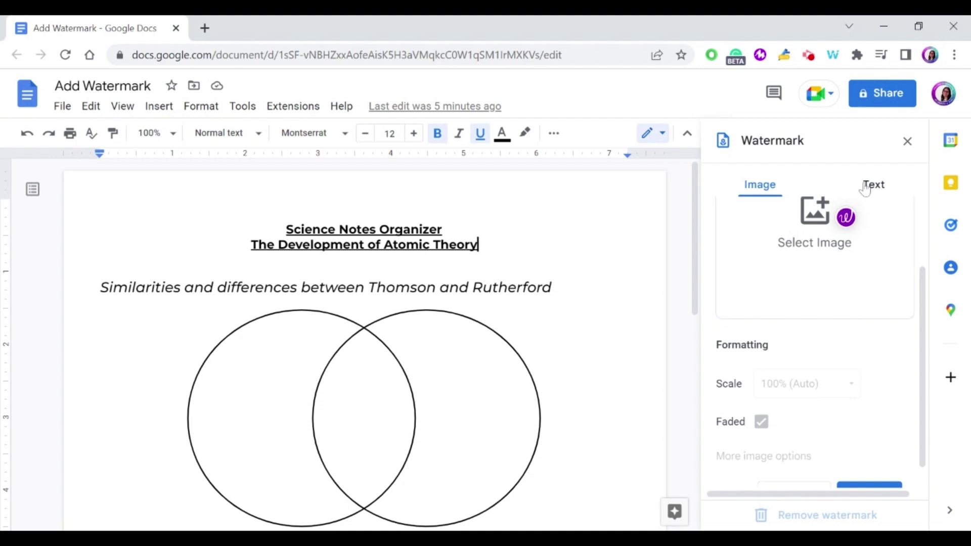
left_click(874, 185)
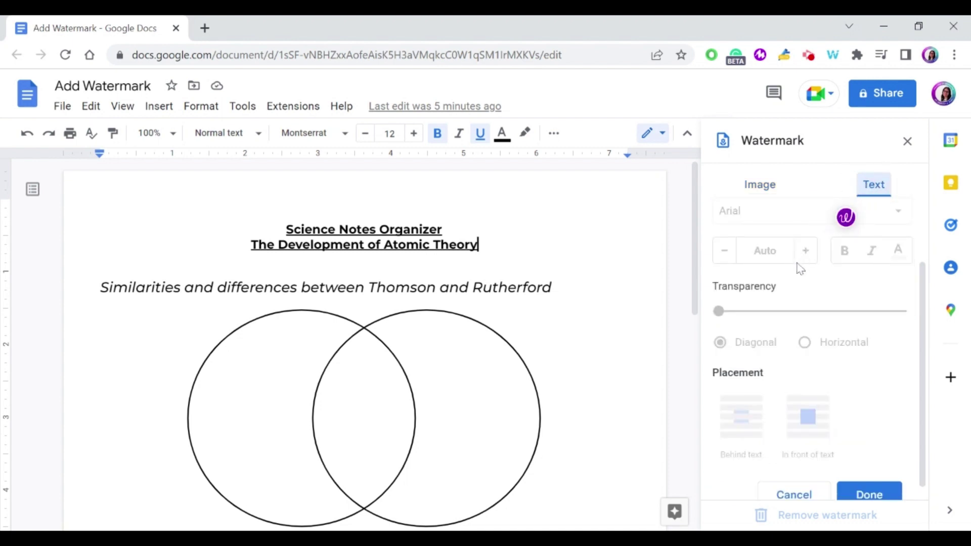
left_click(846, 219)
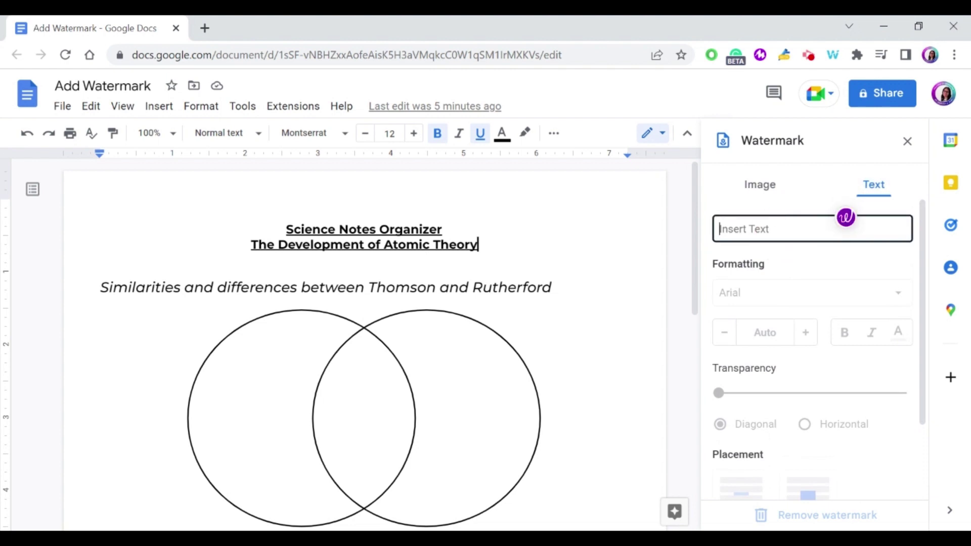
type("Nagham A")
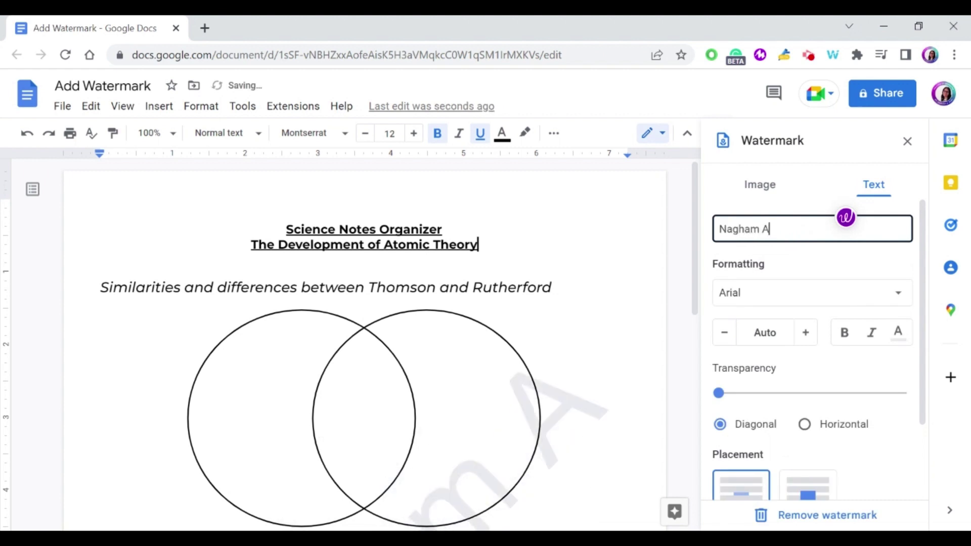
type("bdel Baki")
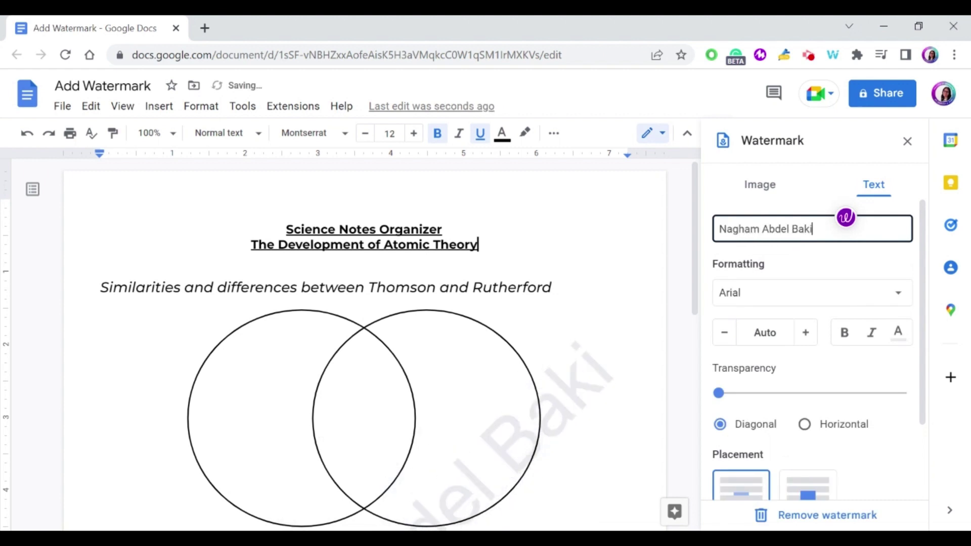
scroll(627, 283, "down", 3)
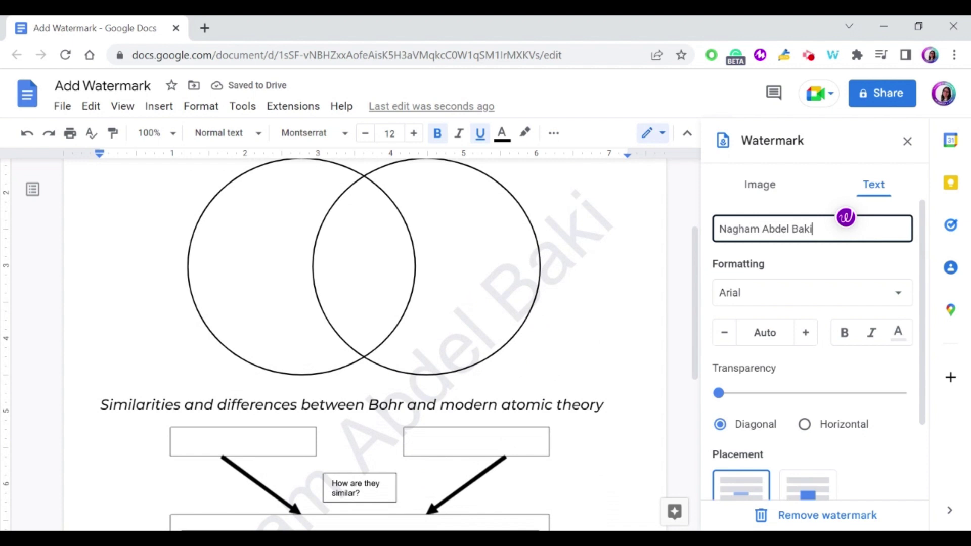
scroll(344, 450, "down", 2)
scroll(455, 283, "down", 3)
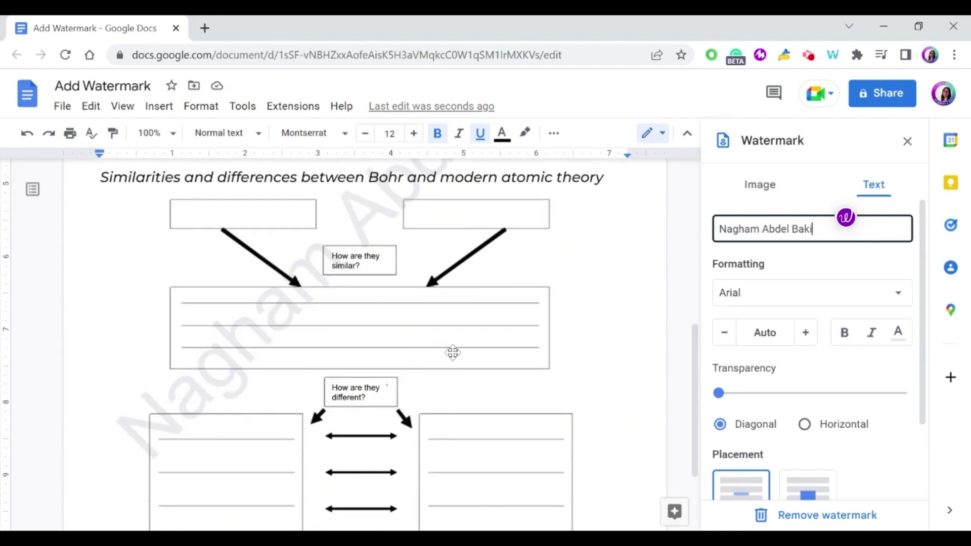
scroll(453, 352, "up", 5)
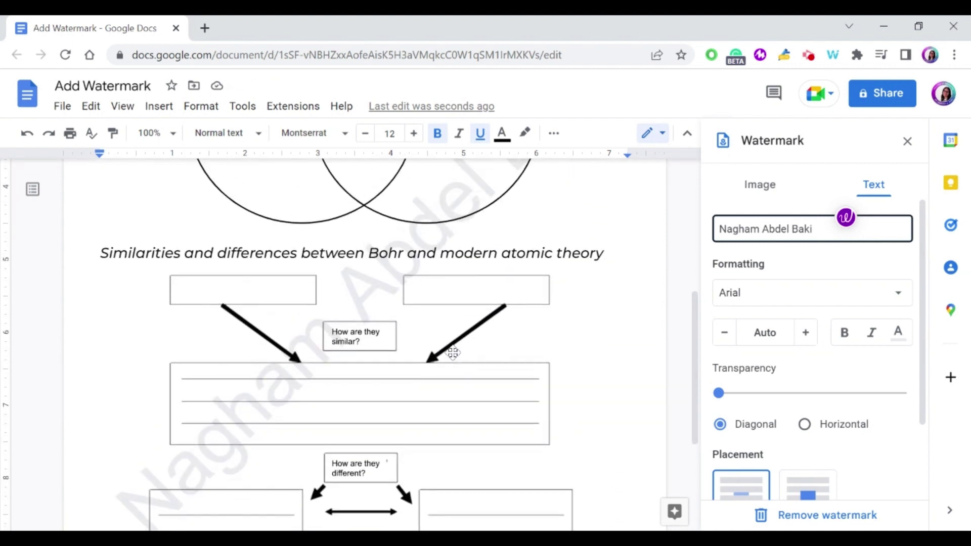
Step: Set the watermark text to Montserrat, size 64, bold
left_click(878, 303)
left_click(787, 315)
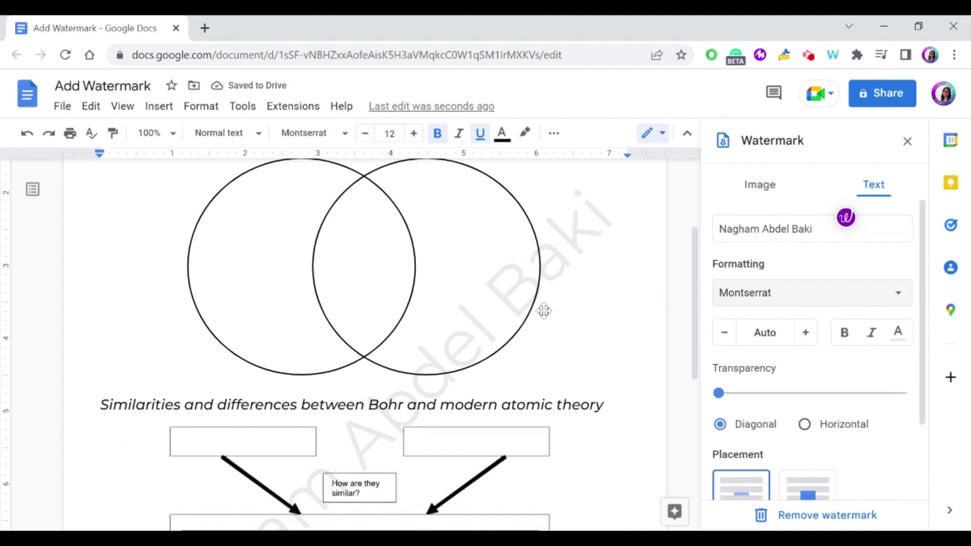
left_click(805, 332)
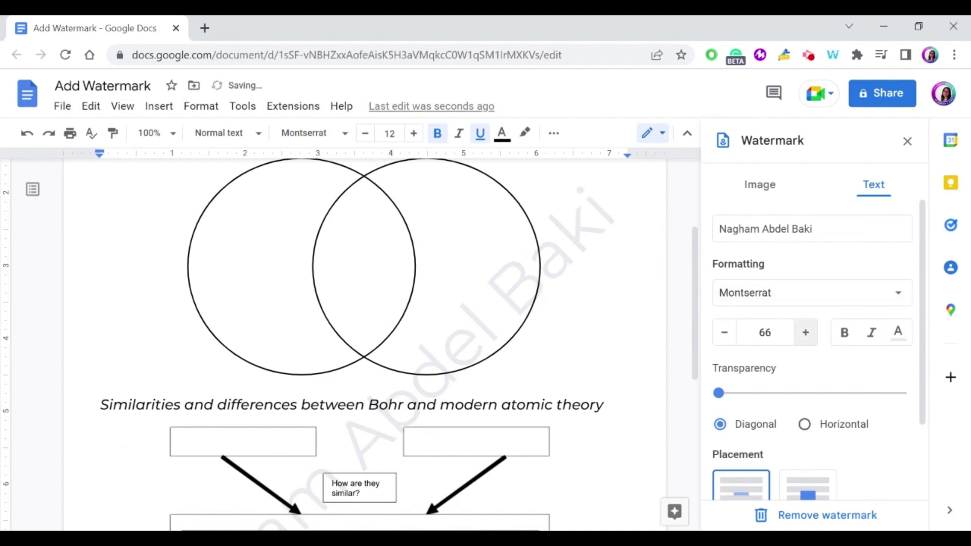
left_click(725, 334)
left_click(725, 334)
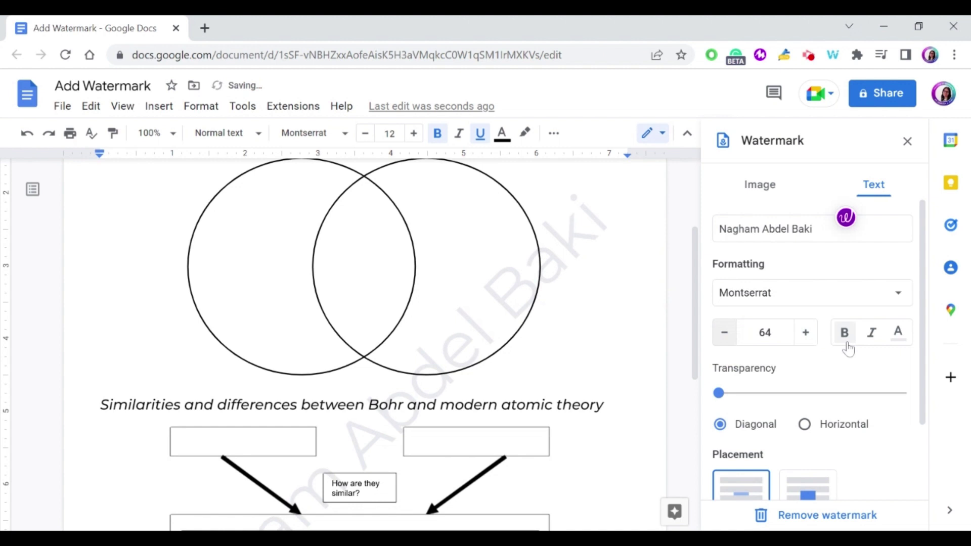
left_click(846, 337)
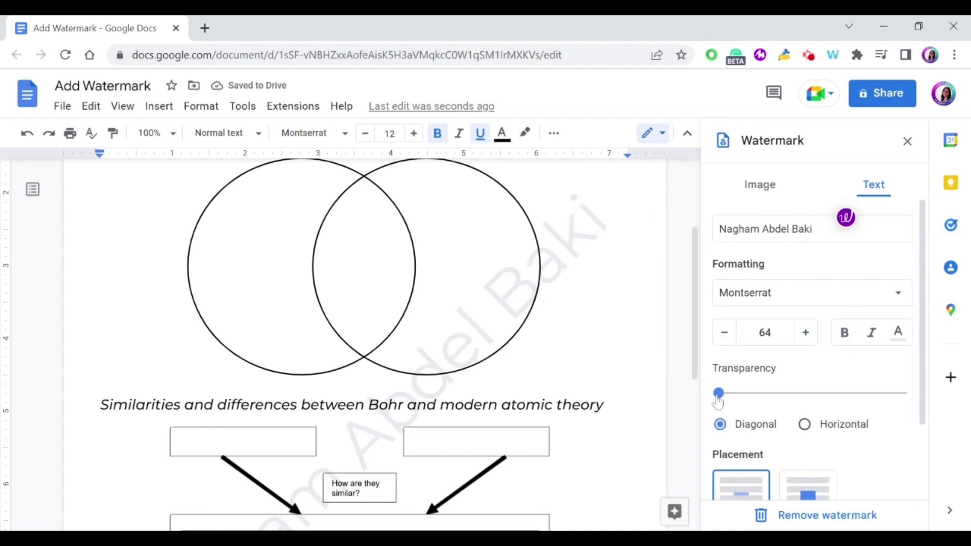
Step: Raise the watermark transparency to about 47%
scroll(668, 268, "down", 2)
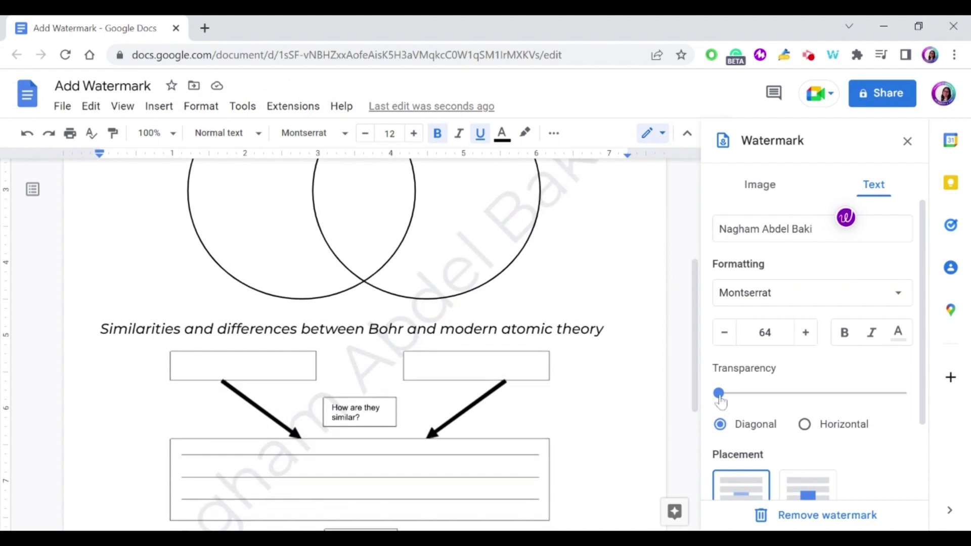
left_click_drag(720, 398, 817, 400)
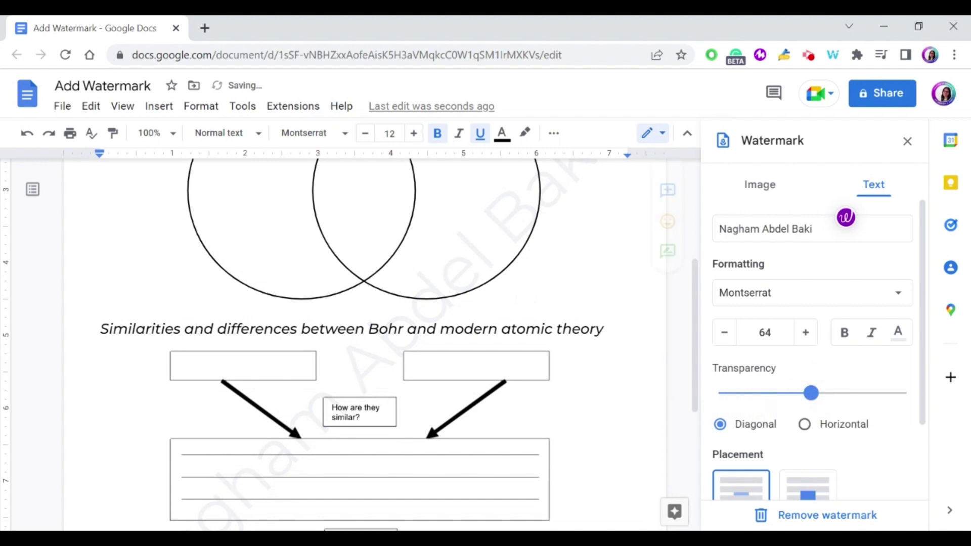
scroll(176, 478, "down", 3)
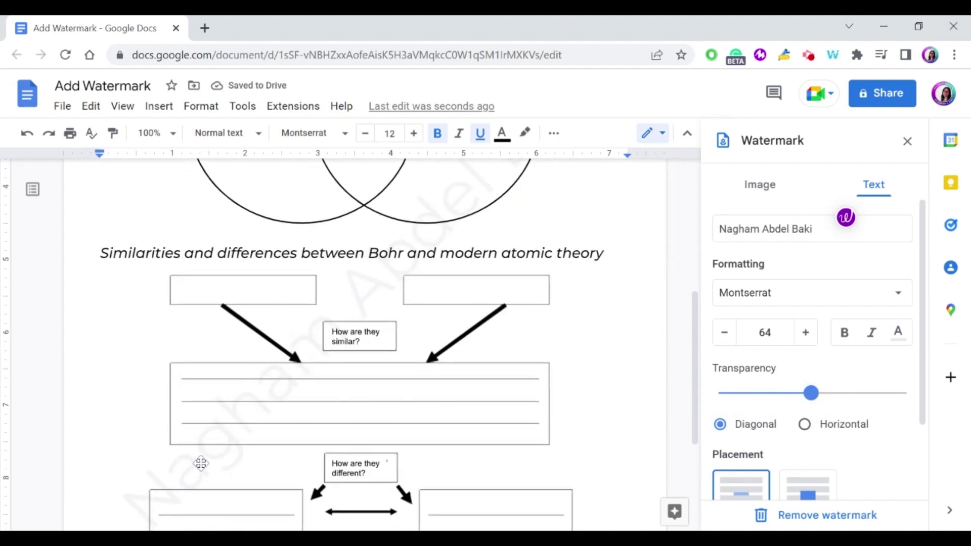
scroll(604, 298, "up", 3)
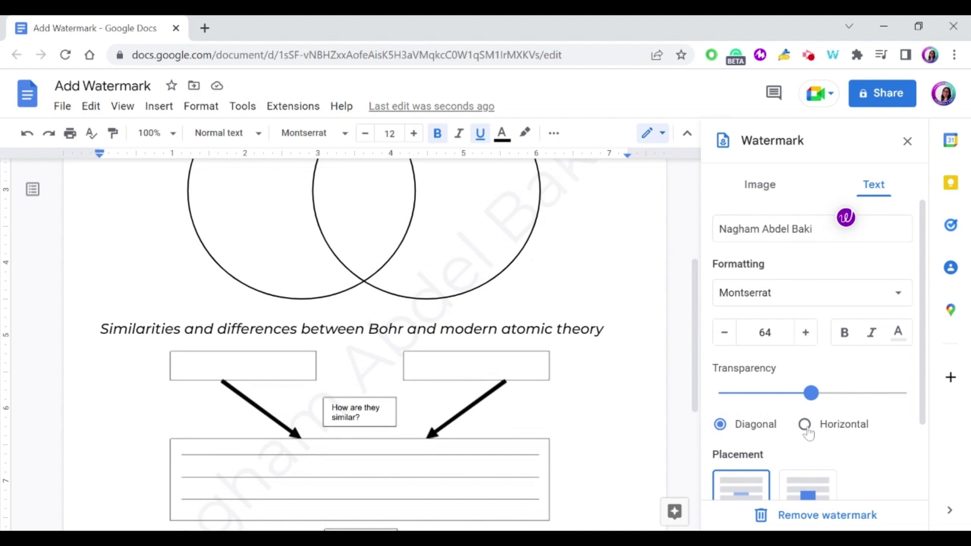
Step: Make the watermark horizontal at size 54, placed in front of the text
left_click(799, 434)
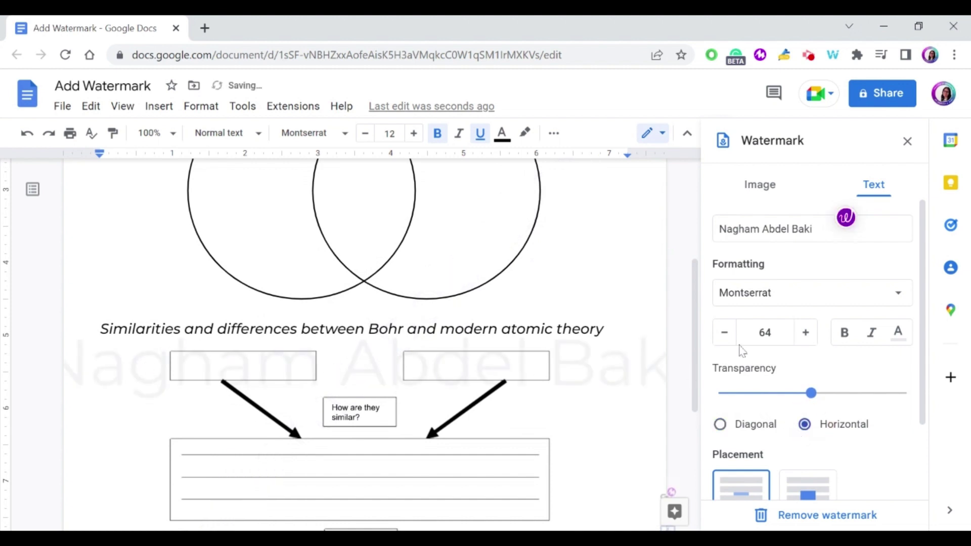
left_click(725, 333)
left_click(725, 333)
left_click(724, 333)
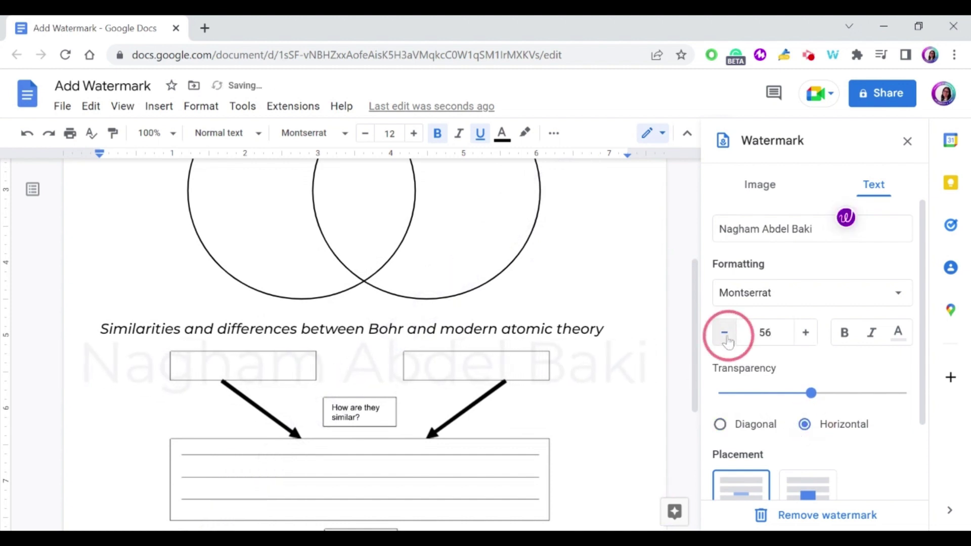
left_click(724, 333)
scroll(806, 320, "down", 3)
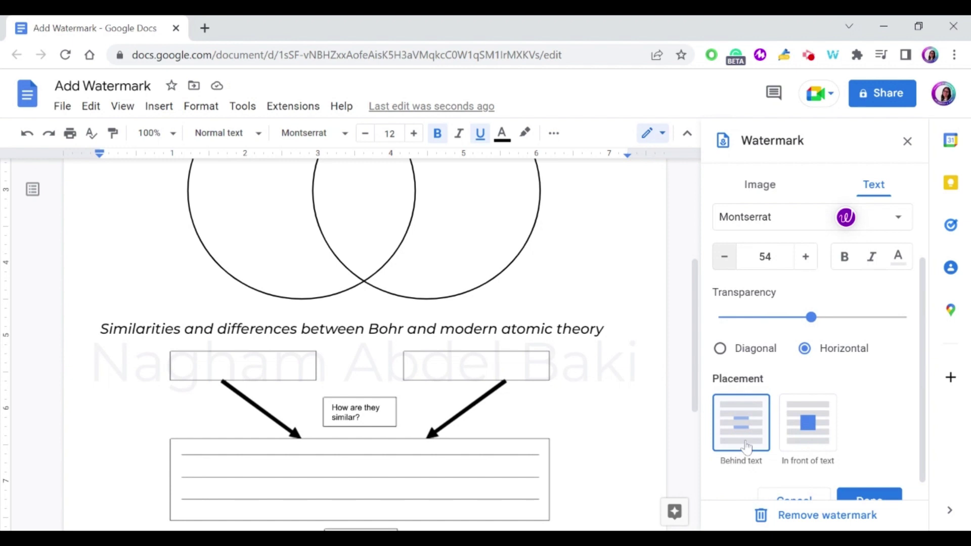
left_click(802, 434)
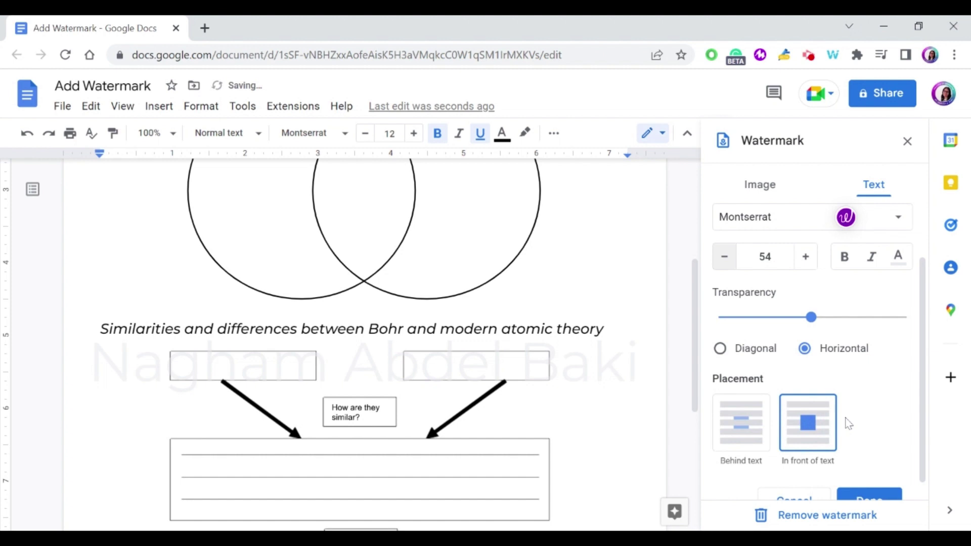
scroll(878, 416, "down", 1)
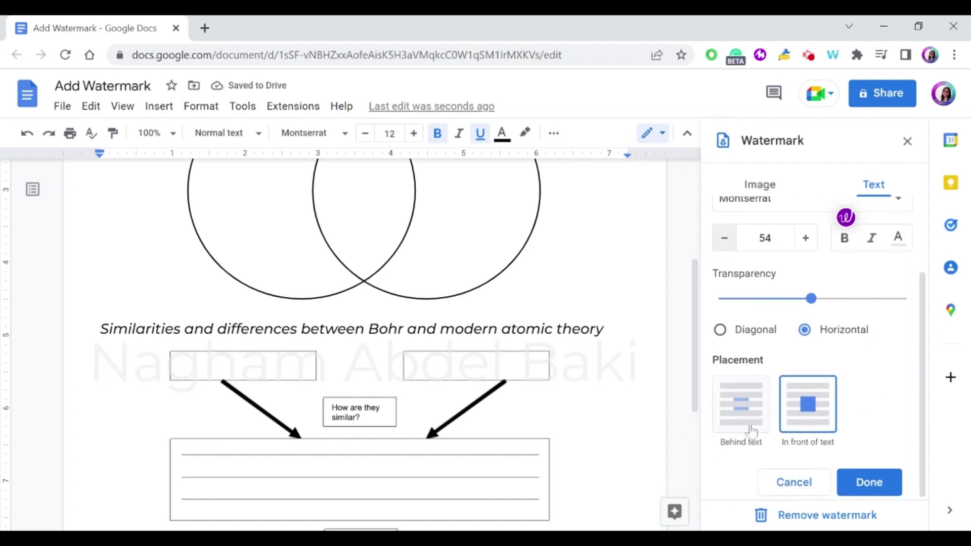
scroll(876, 416, "up", 2)
Step: Replace the watermark text with DRAFT and set it back to diagonal
triple_click(814, 225)
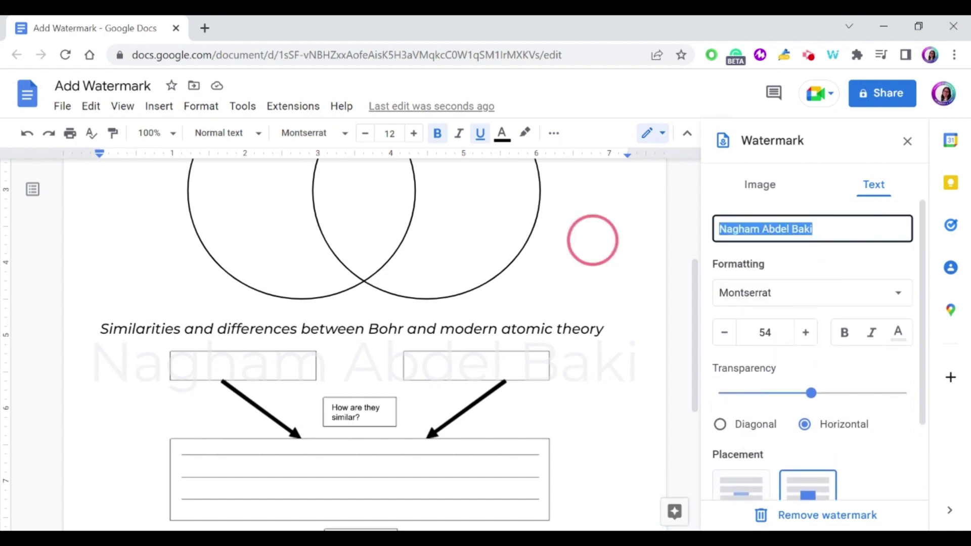
type("DRAFT")
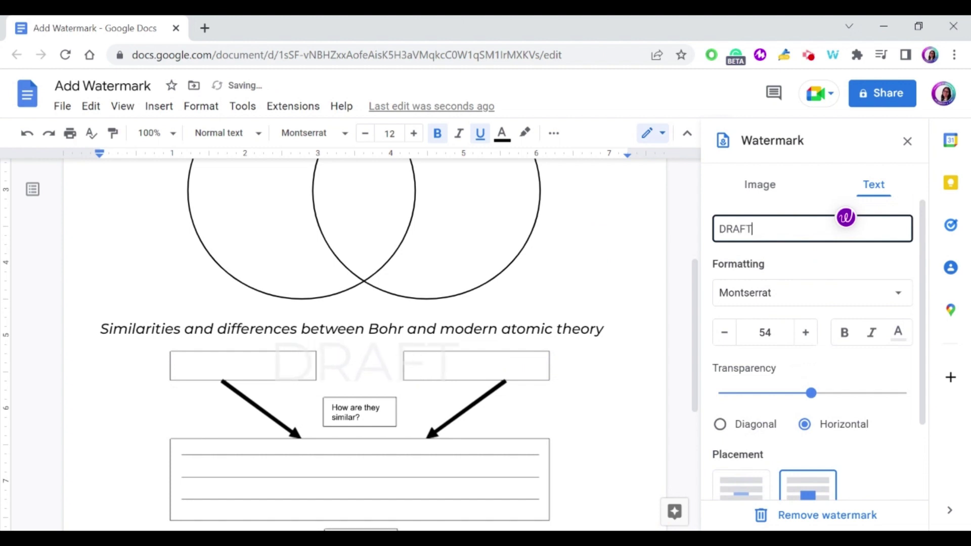
left_click(720, 425)
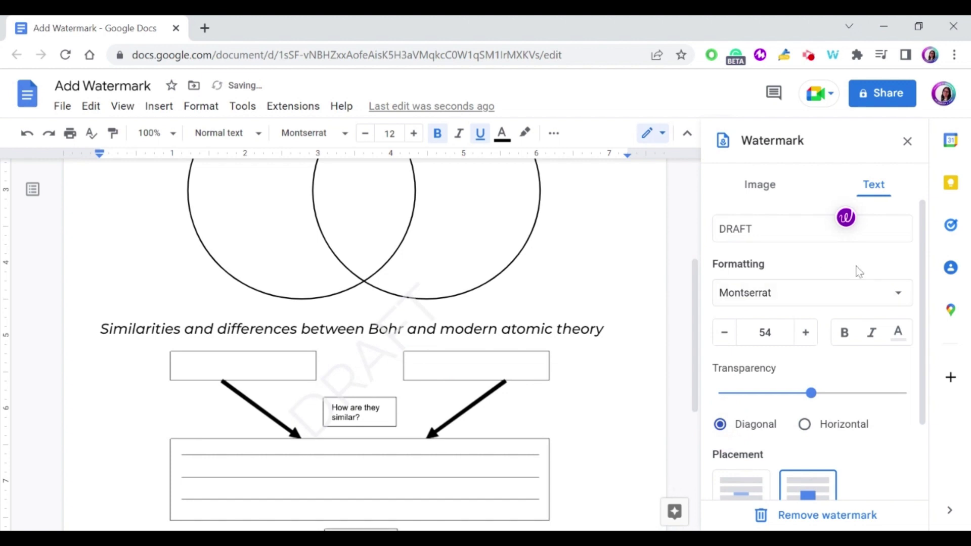
scroll(858, 272, "down", 2)
Step: Apply the DRAFT watermark and check the flowchart and Venn diagram images
left_click(866, 500)
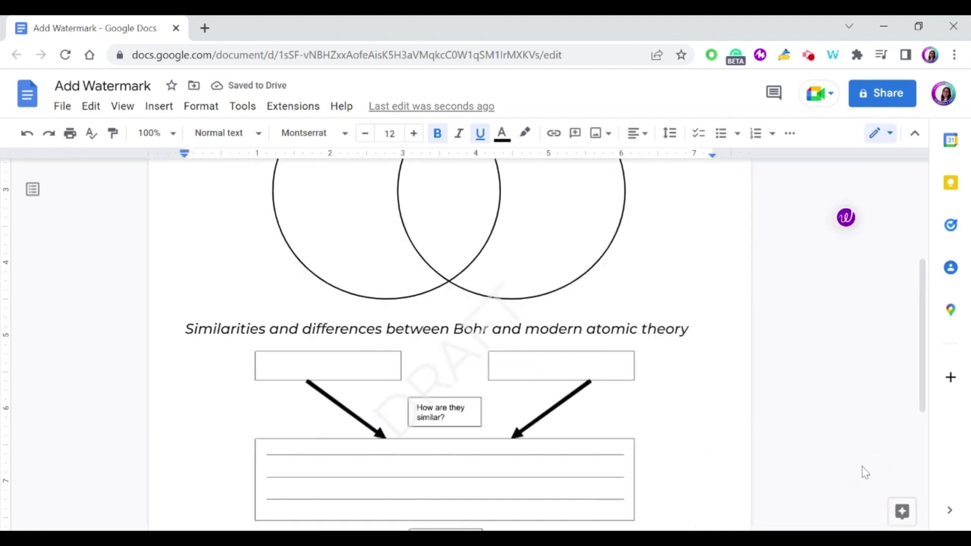
left_click(442, 368)
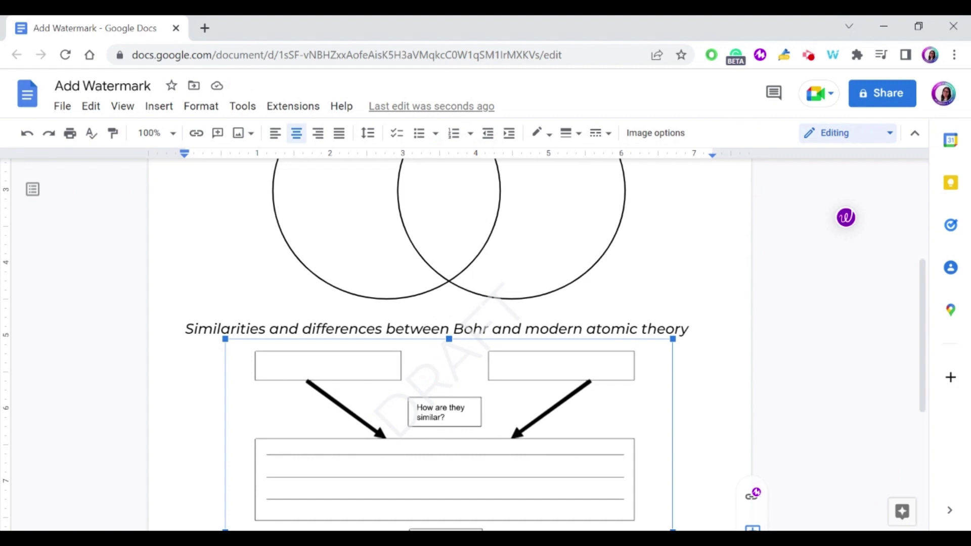
left_click(481, 306)
scroll(516, 307, "up", 3)
left_click(516, 308)
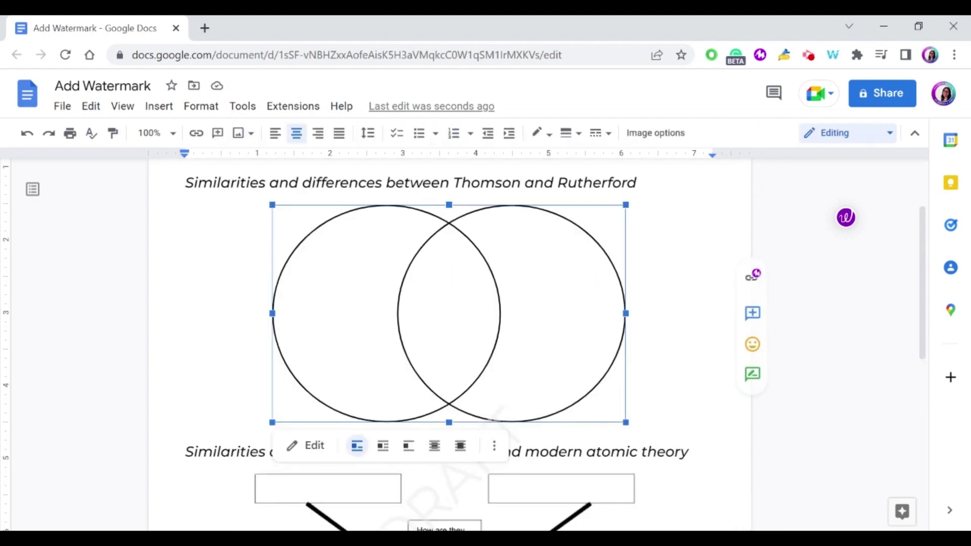
left_click(628, 417)
scroll(594, 420, "down", 3)
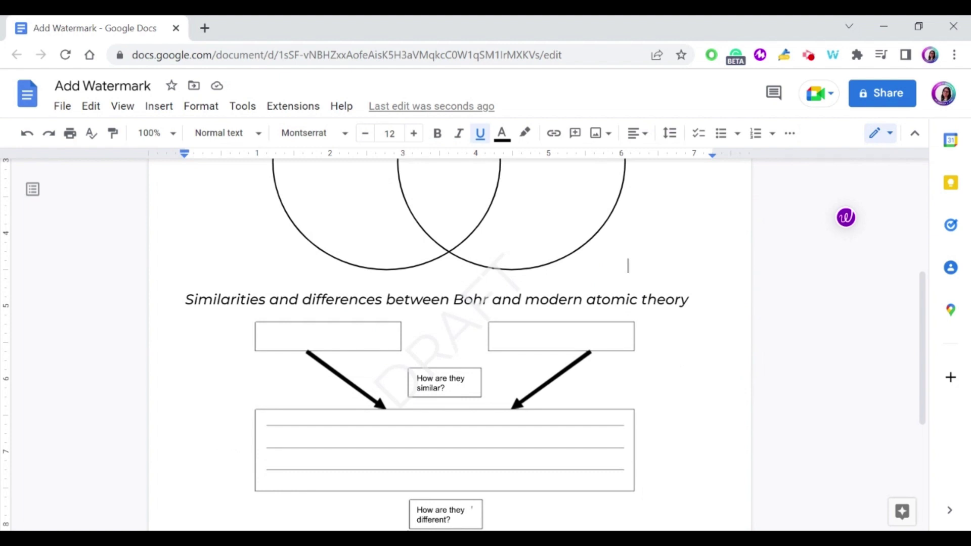
Step: Remove the DRAFT watermark from the document and close the watermark settings
left_click(159, 108)
left_click(231, 490)
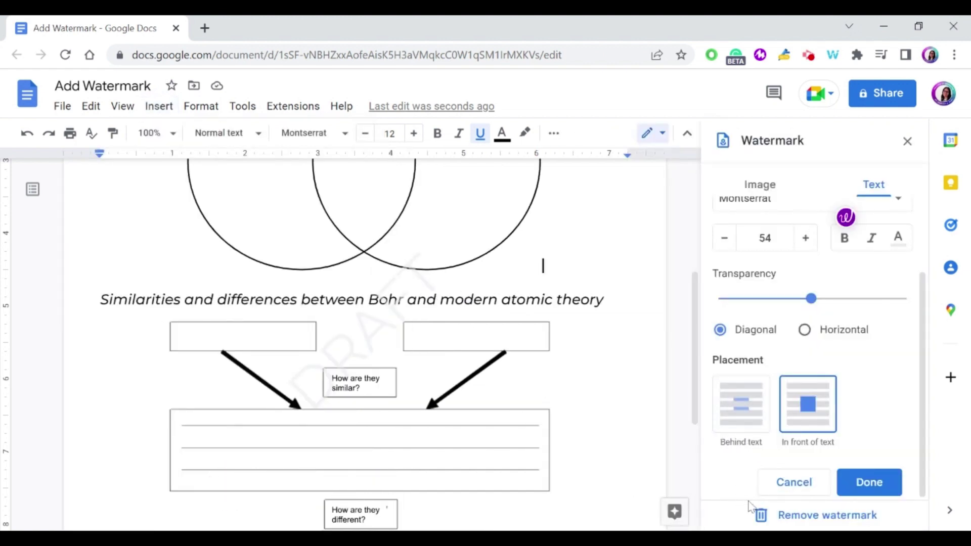
left_click(771, 520)
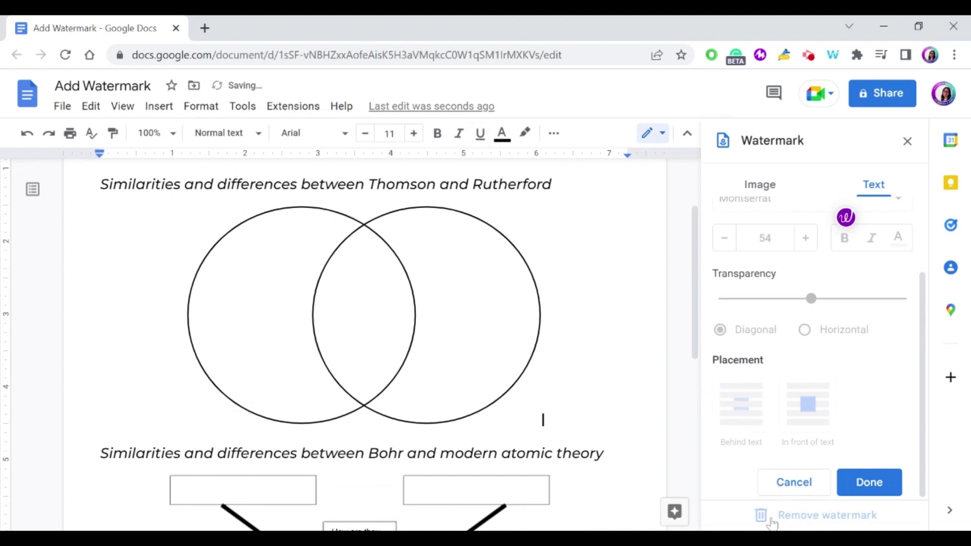
left_click(884, 485)
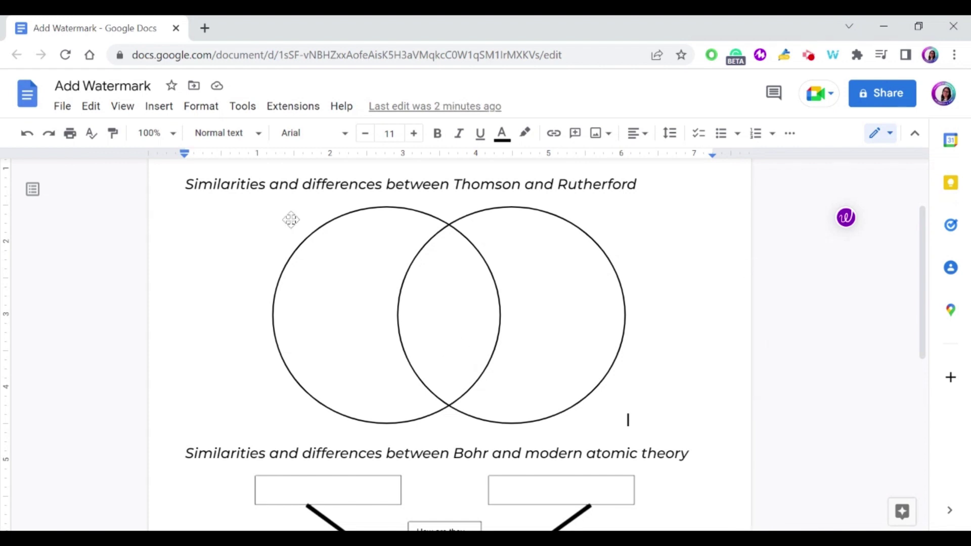
Step: Choose an image watermark and browse the computer for the Techtastic Educator logo file
left_click(151, 114)
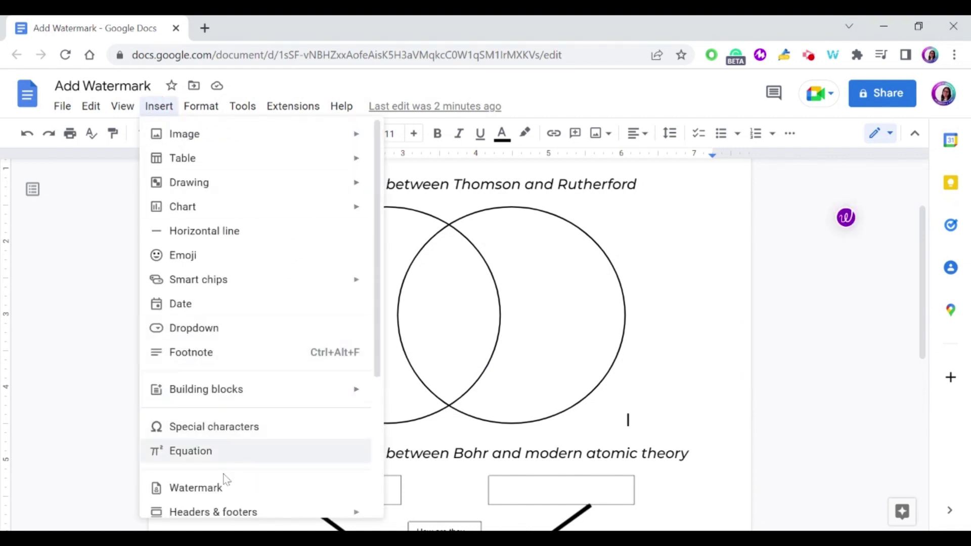
left_click(226, 494)
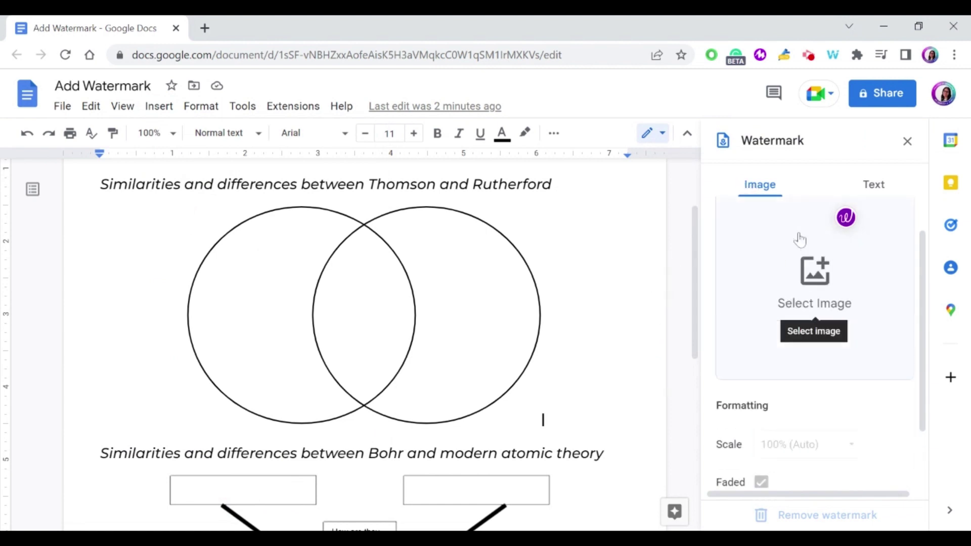
left_click(826, 306)
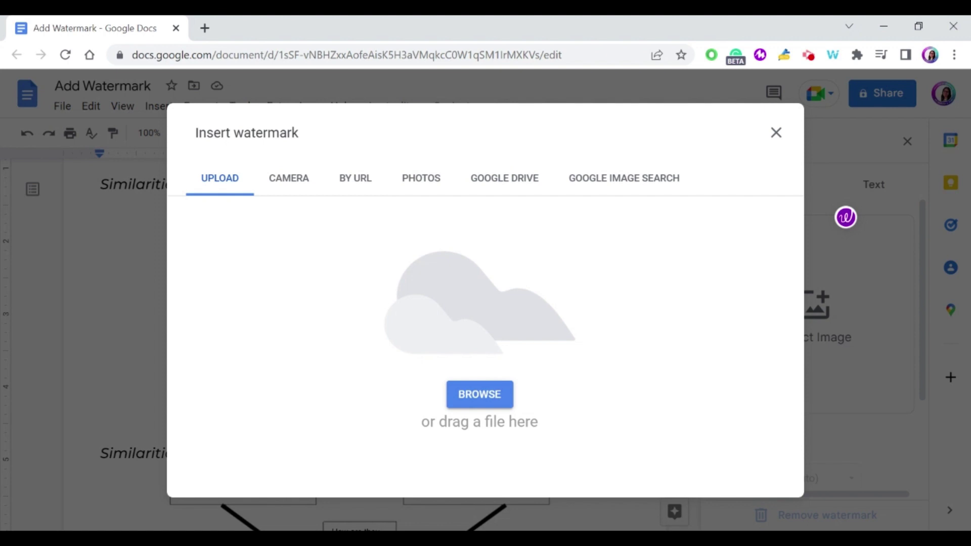
left_click(460, 406)
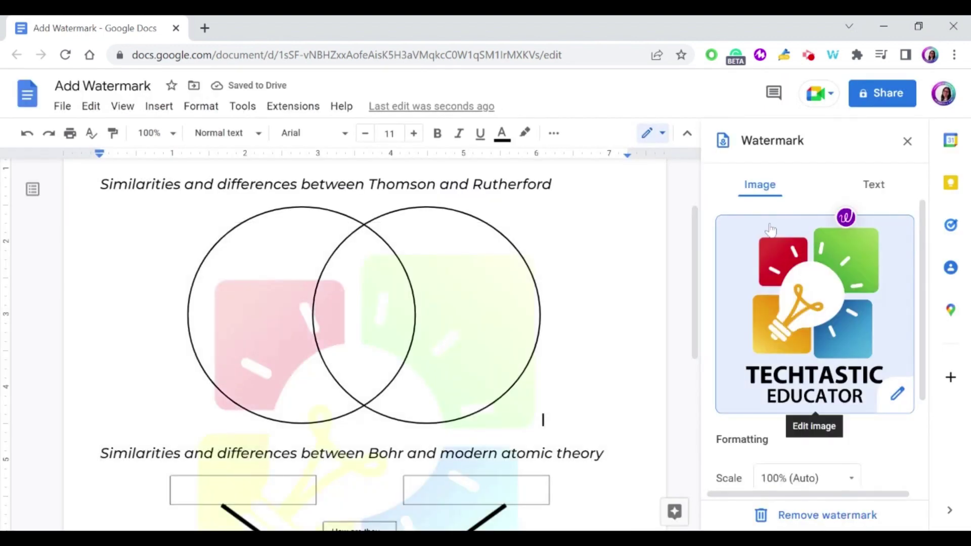
Step: Scroll through the pages to check the uploaded Techtastic Educator logo watermark
scroll(357, 313, "down", 3)
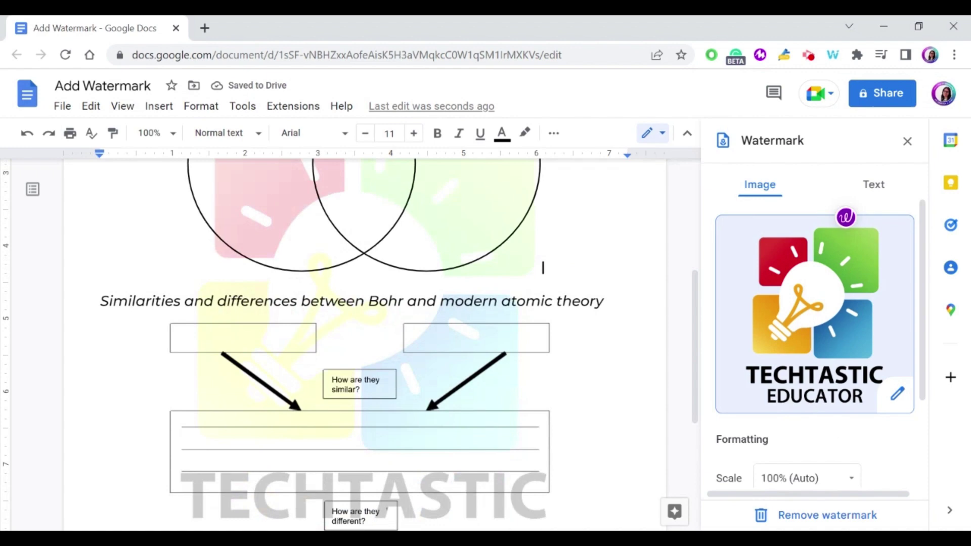
scroll(301, 299, "down", 5)
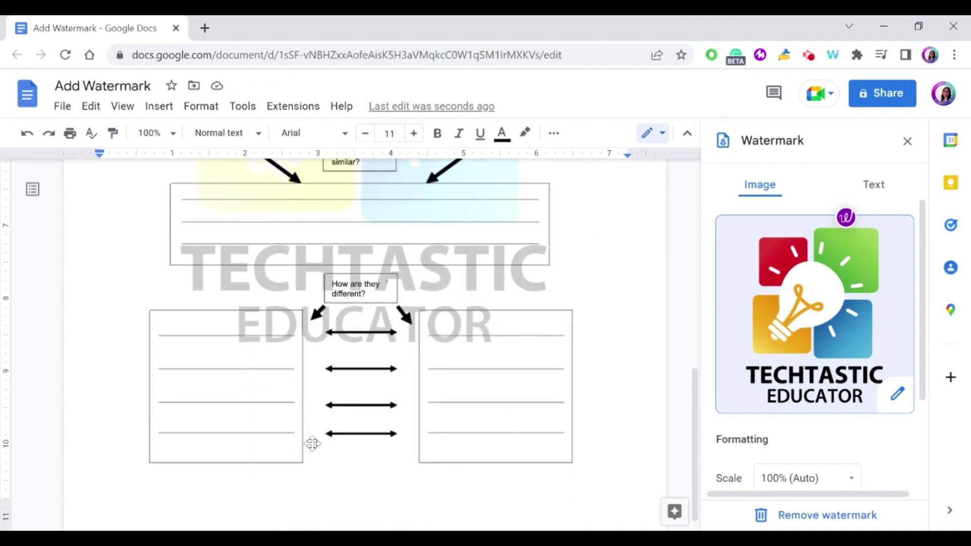
scroll(380, 302, "up", 1)
scroll(381, 302, "up", 7)
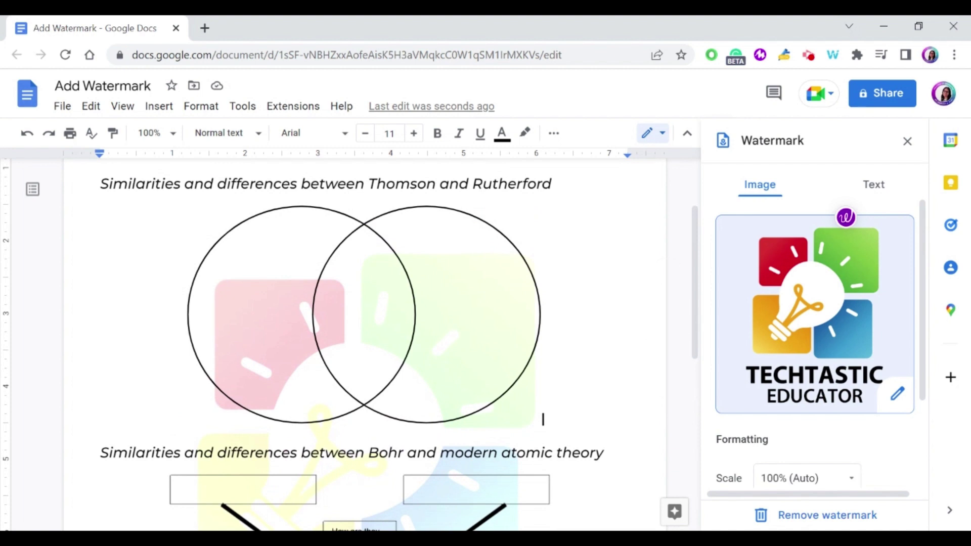
scroll(814, 329, "down", 3)
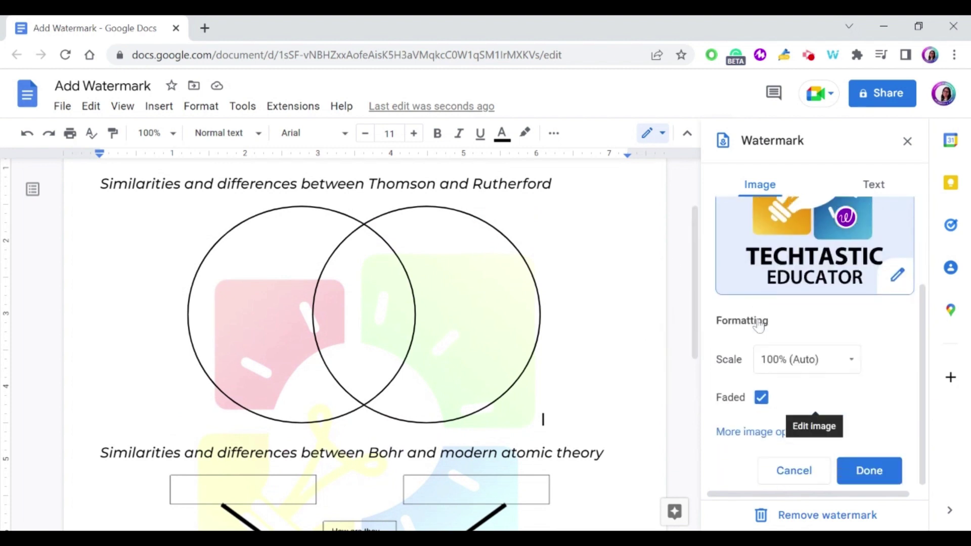
left_click(764, 432)
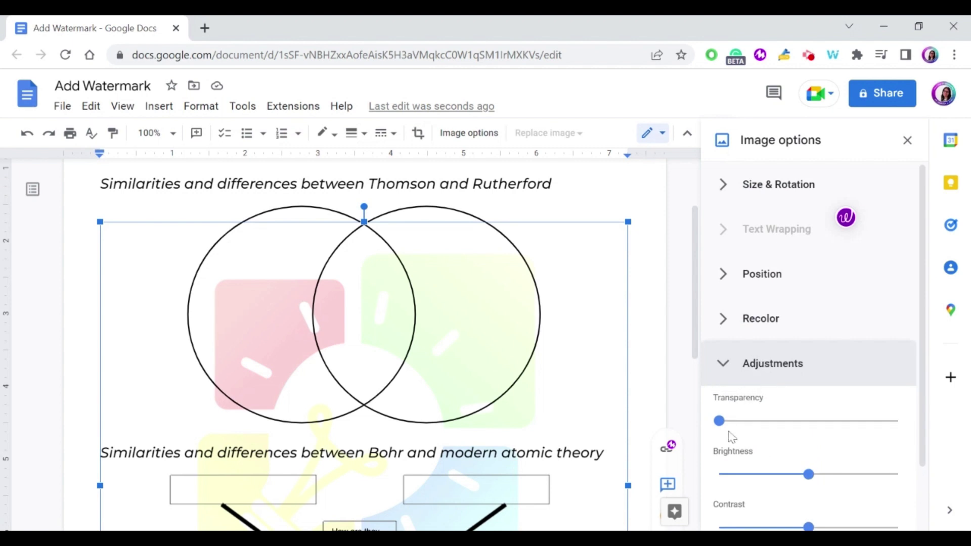
scroll(790, 478, "down", 2)
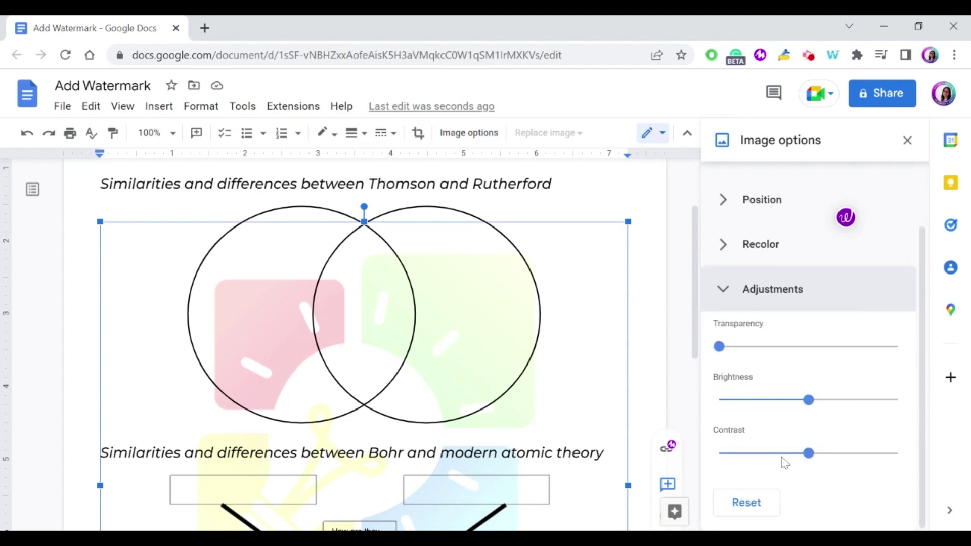
scroll(744, 347, "up", 2)
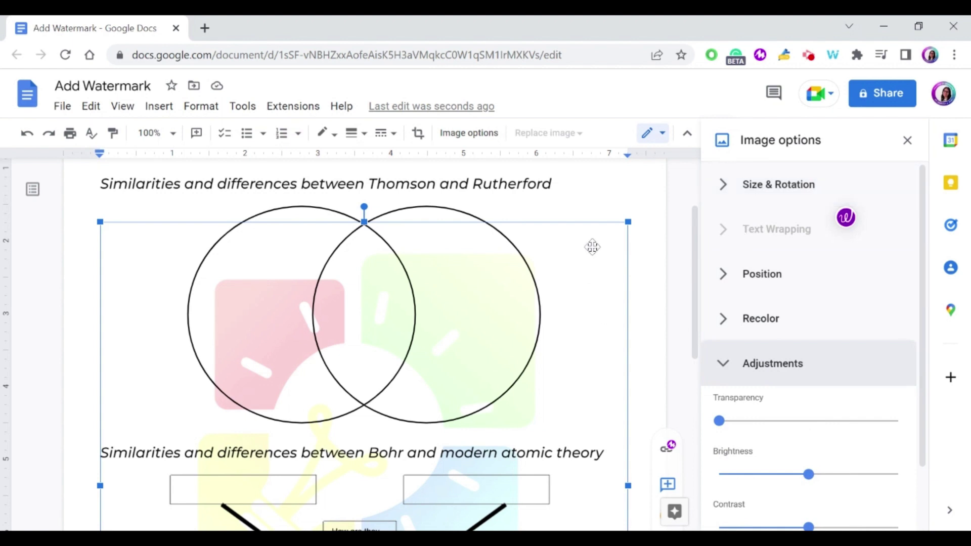
left_click(907, 141)
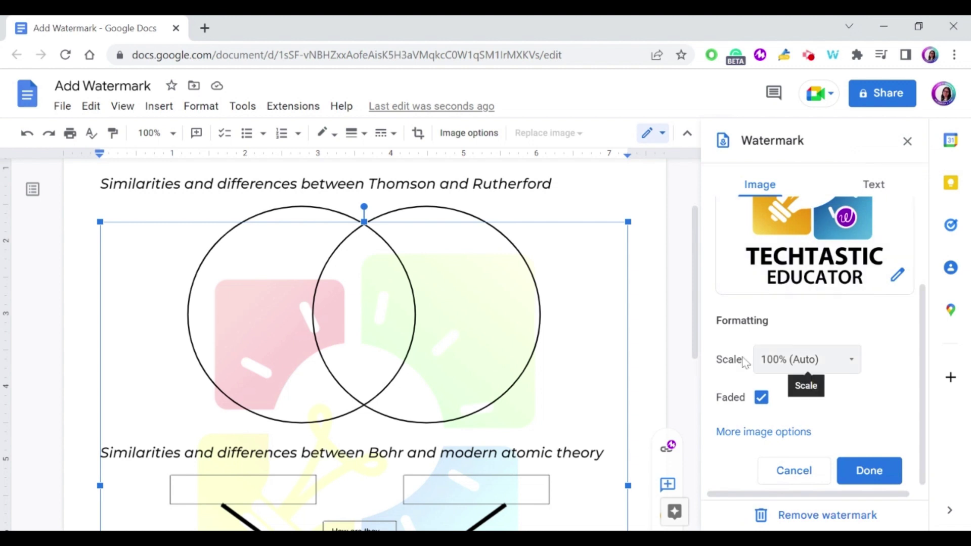
left_click(849, 369)
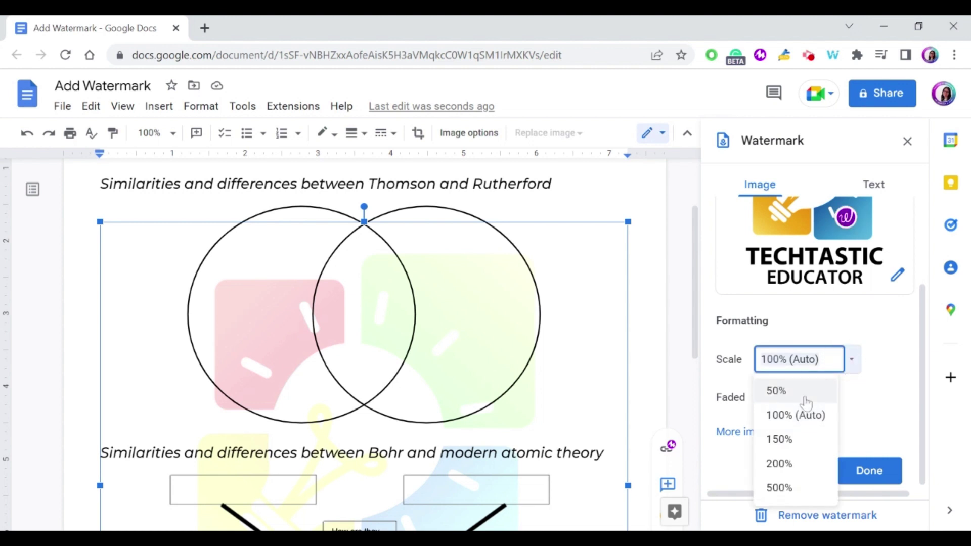
left_click(789, 391)
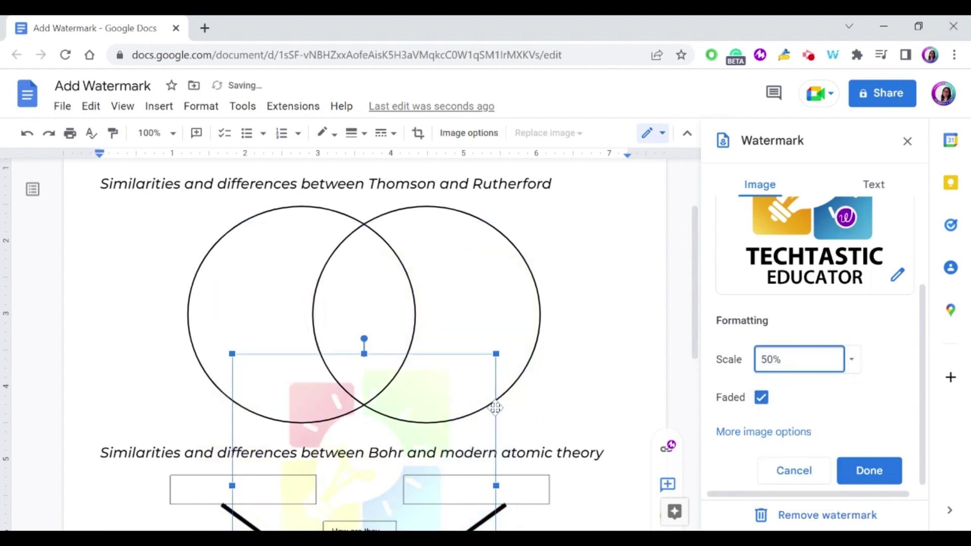
scroll(517, 397, "down", 2)
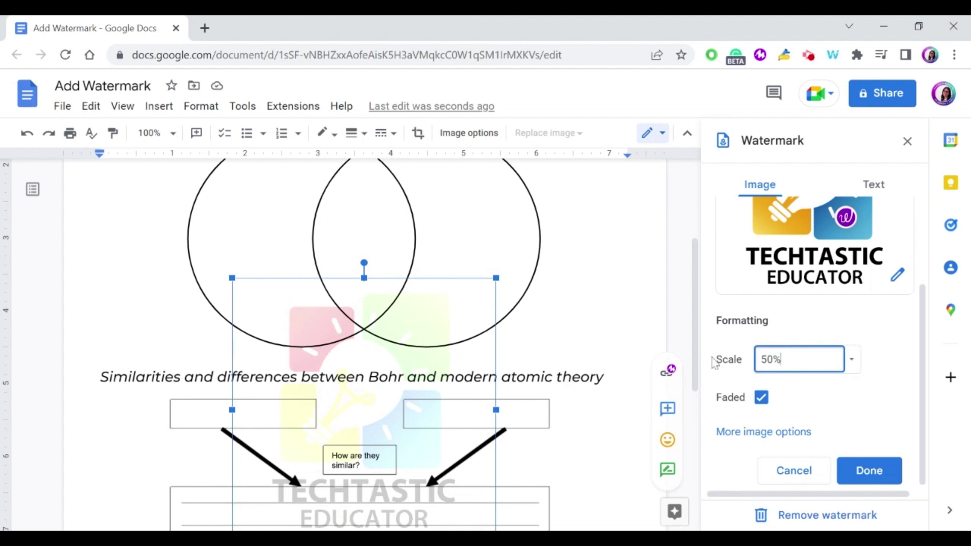
left_click(851, 360)
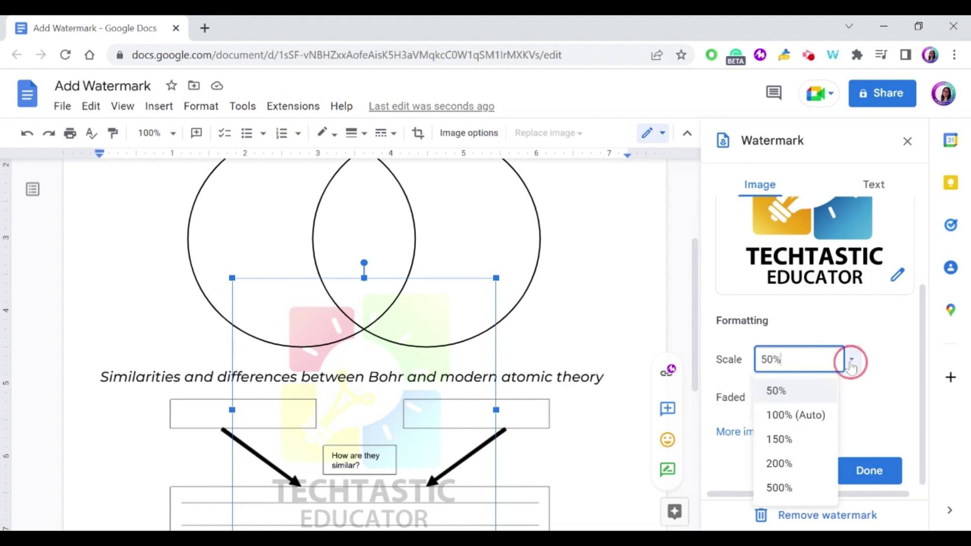
left_click(799, 416)
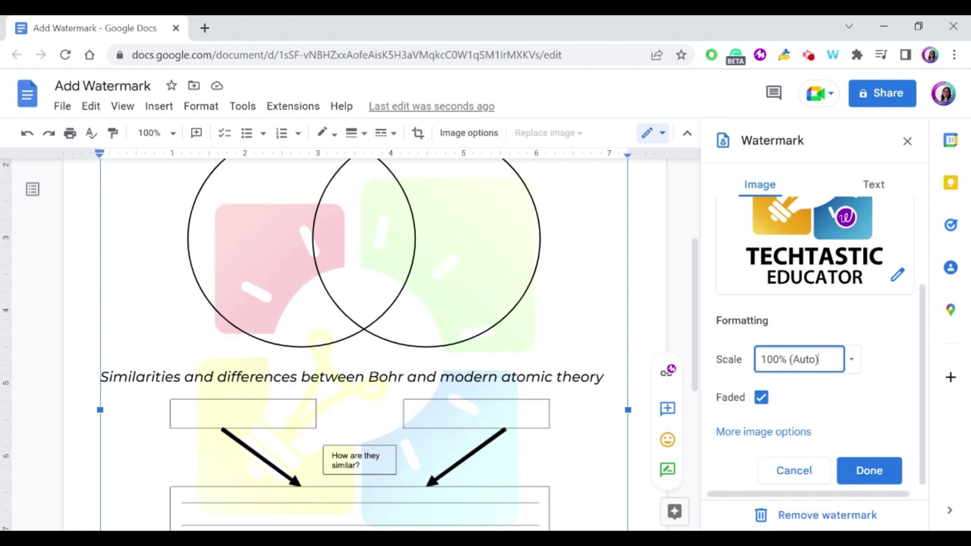
left_click(761, 398)
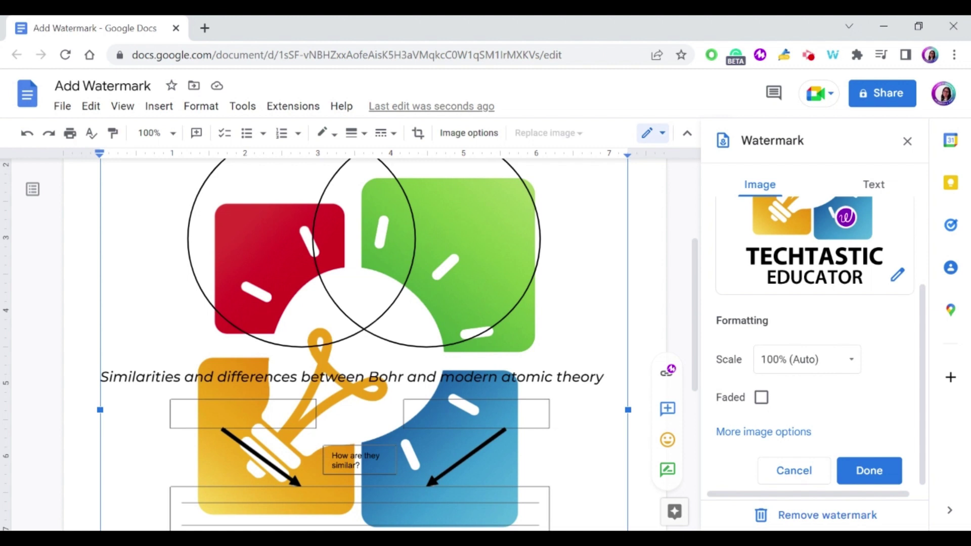
left_click(761, 398)
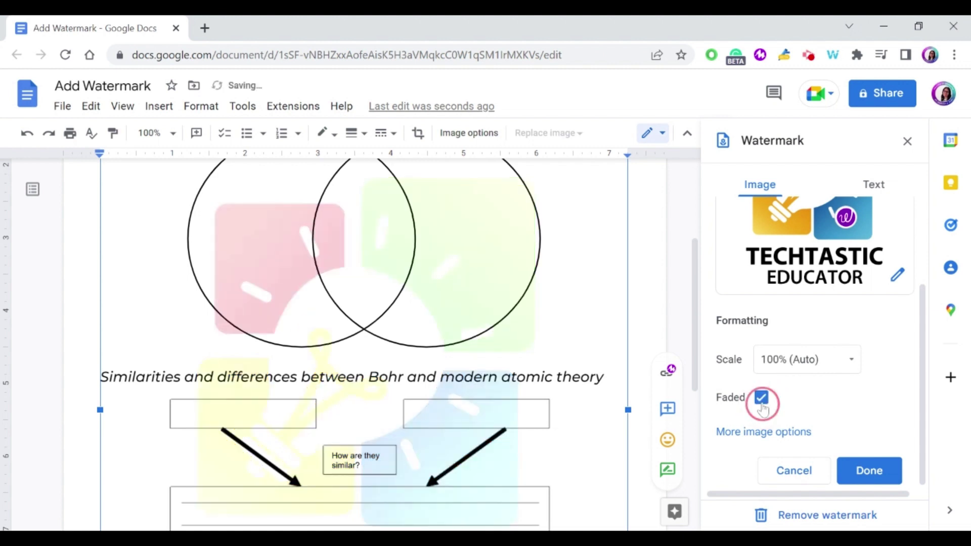
Step: Confirm the faded, auto-scaled logo watermark and close its settings
left_click(867, 476)
scroll(449, 367, "down", 6)
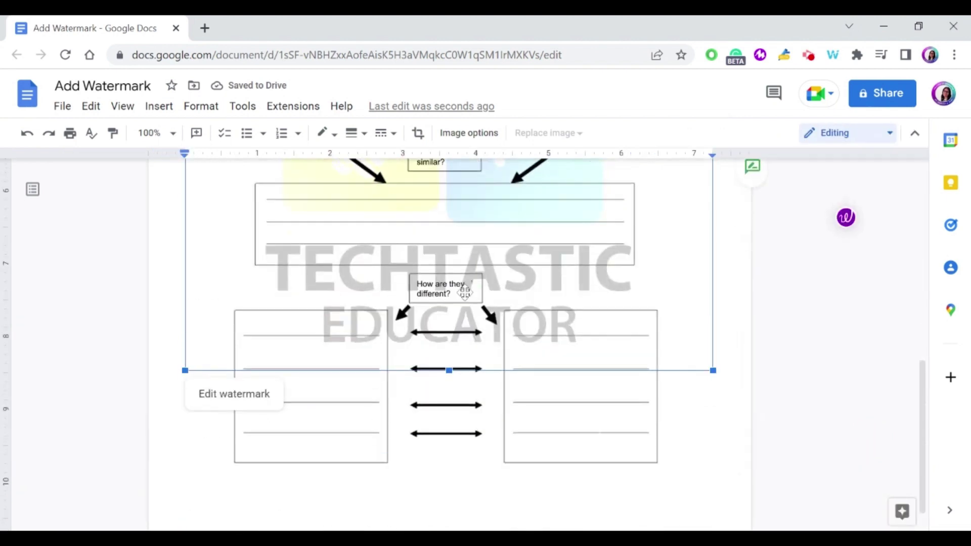
scroll(511, 388, "up", 4)
scroll(512, 389, "up", 6)
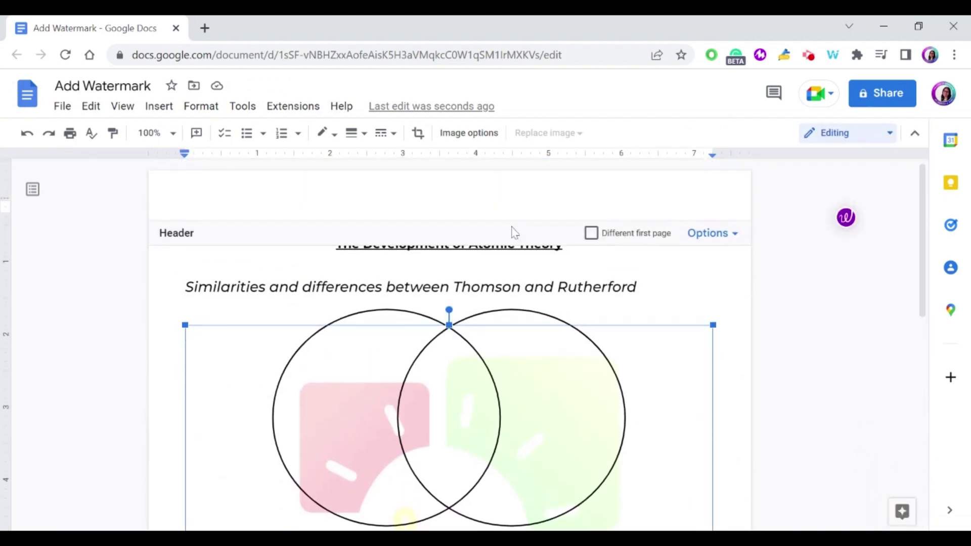
scroll(440, 377, "down", 4)
scroll(465, 344, "down", 2)
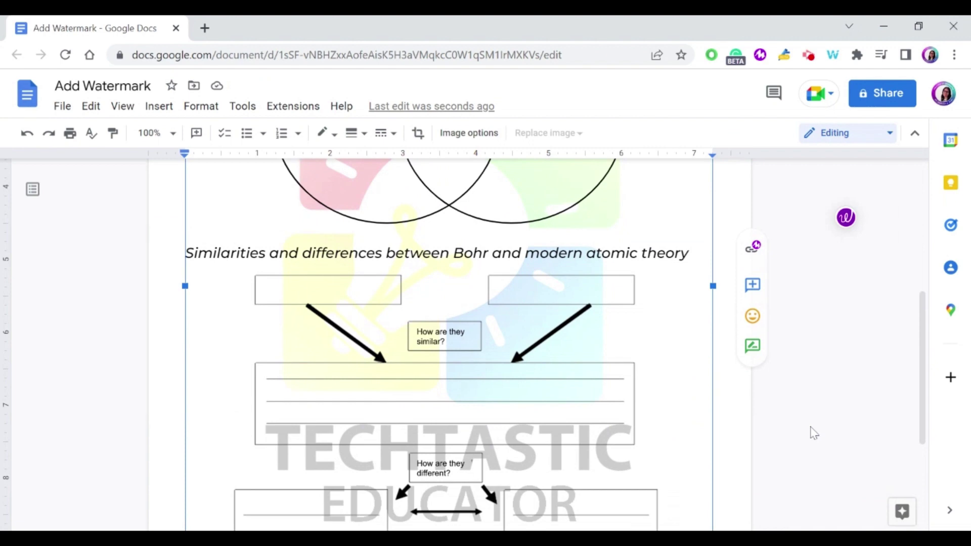
scroll(708, 455, "down", 3)
Step: Select the logo watermark on the page to inspect it
left_click(675, 476)
scroll(577, 358, "up", 9)
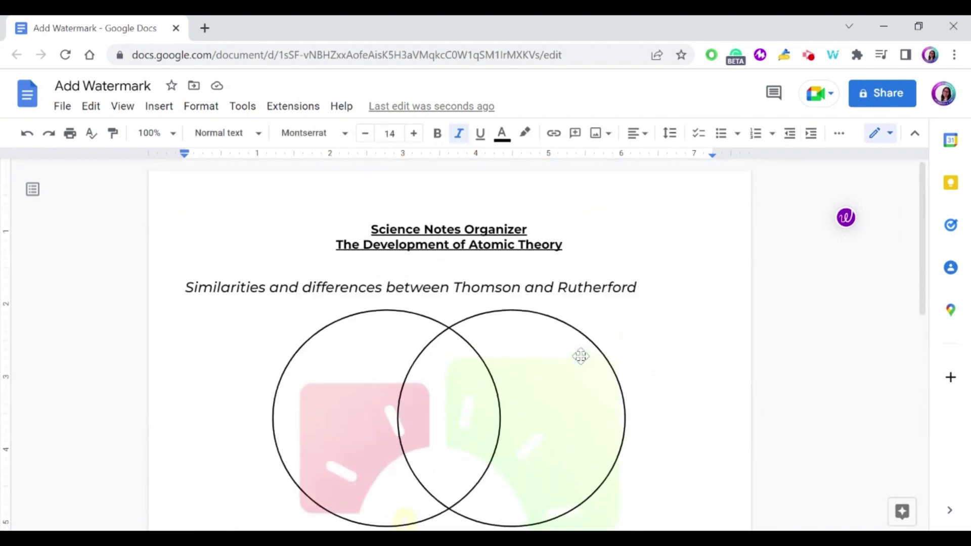
scroll(578, 352, "down", 6)
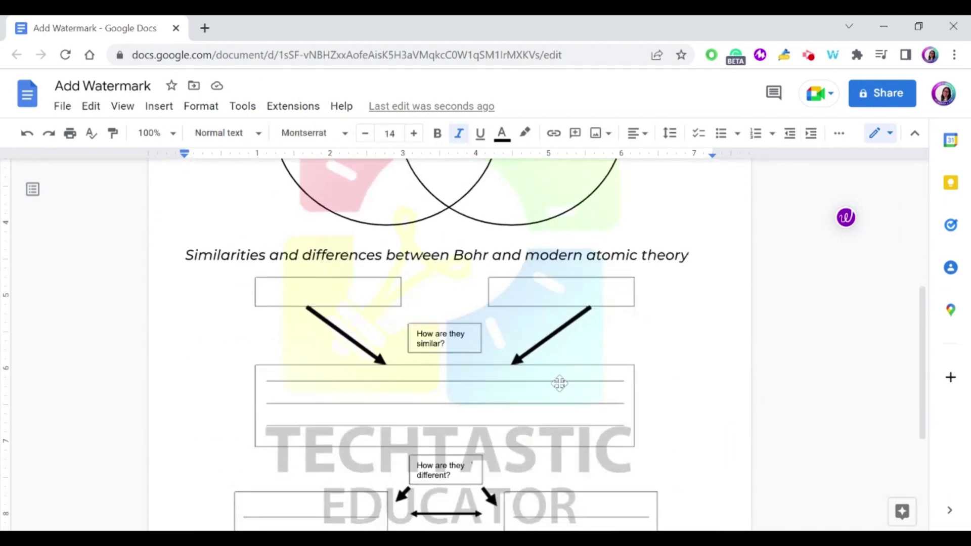
left_click(615, 342)
scroll(645, 267, "down", 3)
scroll(645, 266, "up", 9)
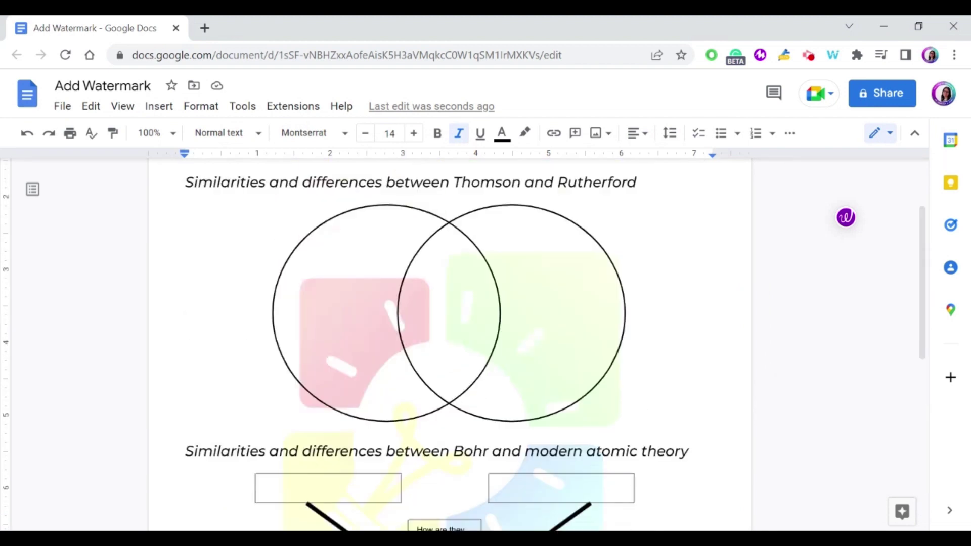
Step: Remove the Techtastic Educator logo watermark and close the watermark settings
left_click(156, 108)
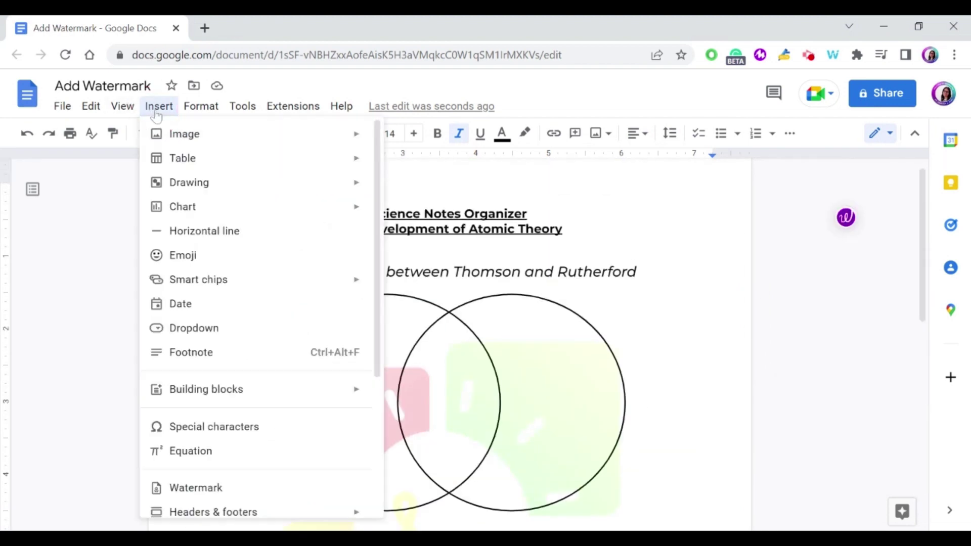
left_click(256, 488)
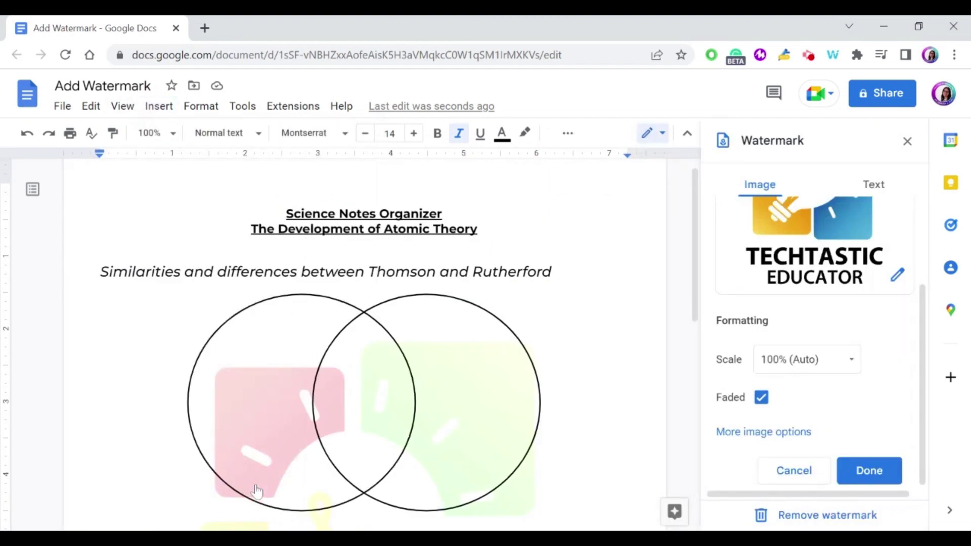
left_click(809, 518)
left_click(862, 469)
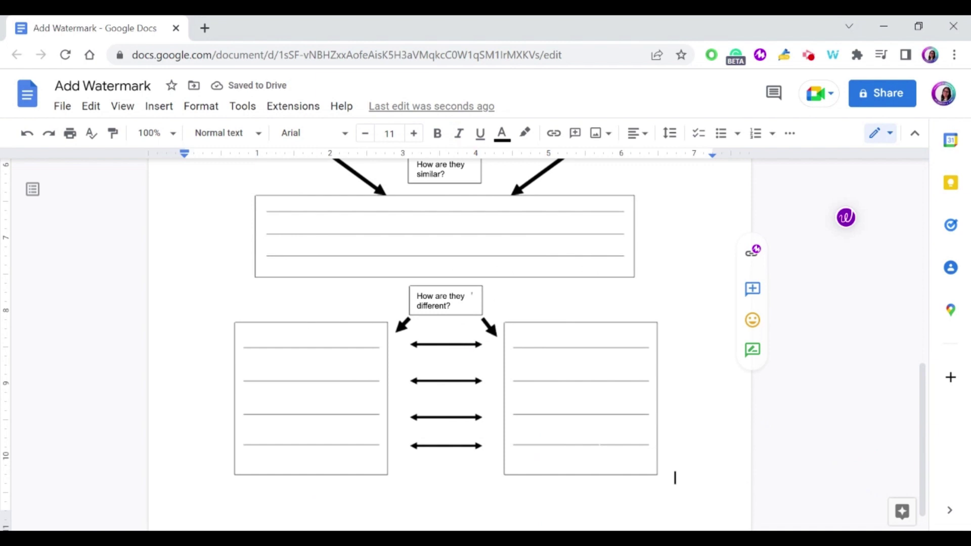
scroll(810, 268, "down", 1)
Step: Undo the removal with Ctrl+Z to restore the logo watermark
key("ctrl+z")
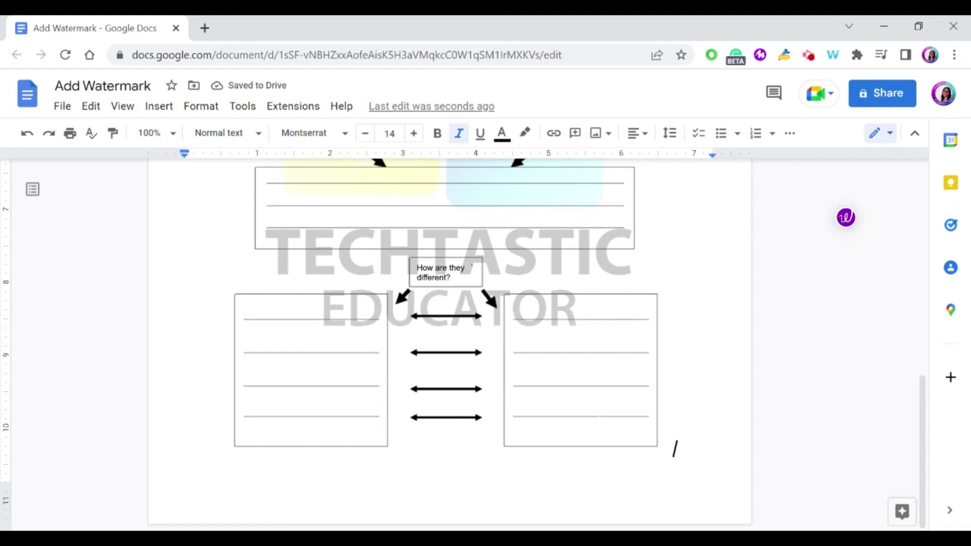
left_click(160, 106)
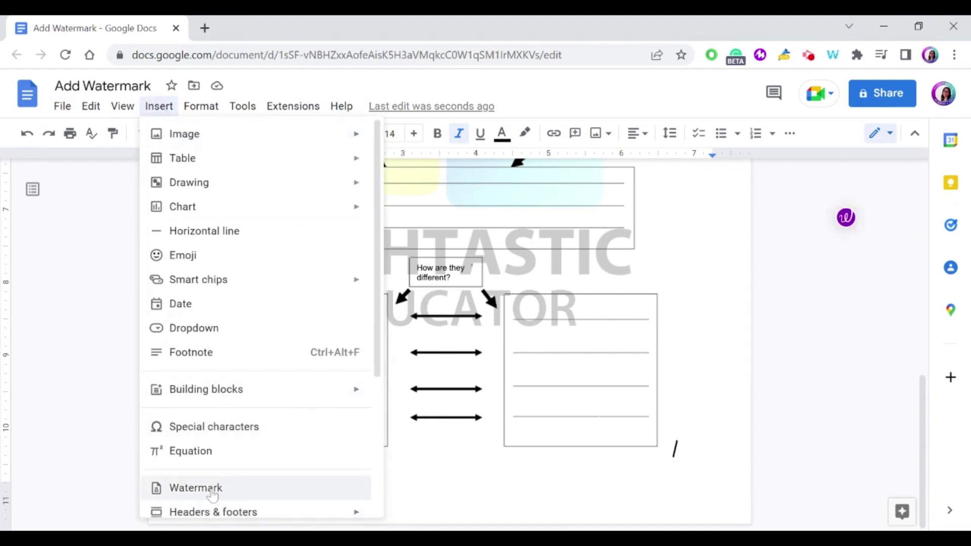
left_click(808, 381)
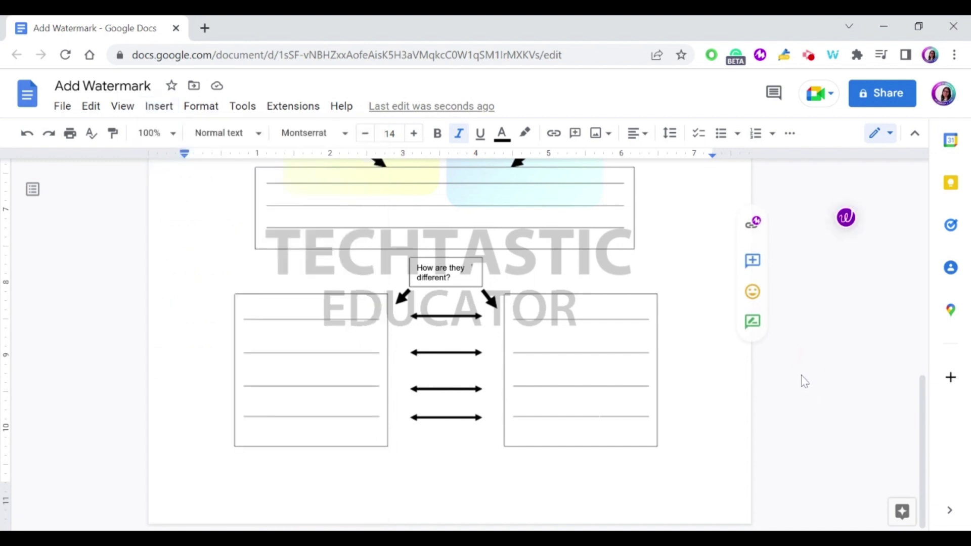